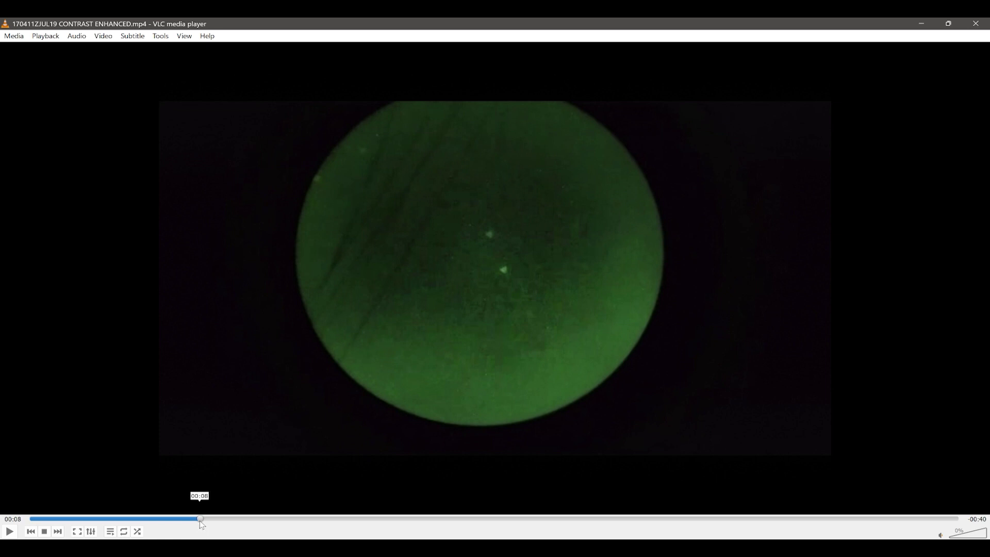
Capture a window snip of the VLC frame at 00:08, then minimize the player.
{"action": "left_click_drag", "start_coordinate": [201, 521], "coordinate": [203, 524]}
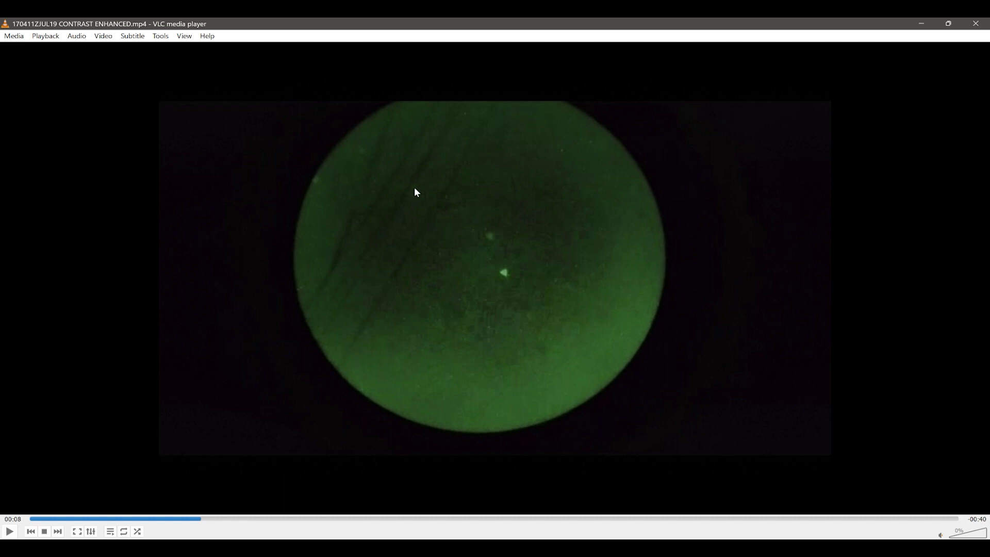
{"action": "key", "text": "super+shift+s"}
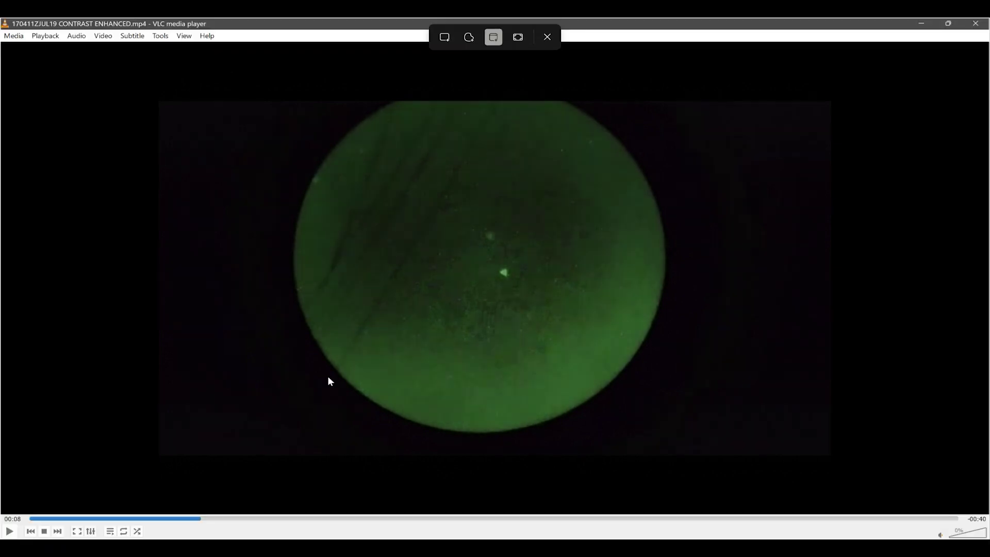
{"action": "left_click", "coordinate": [457, 200]}
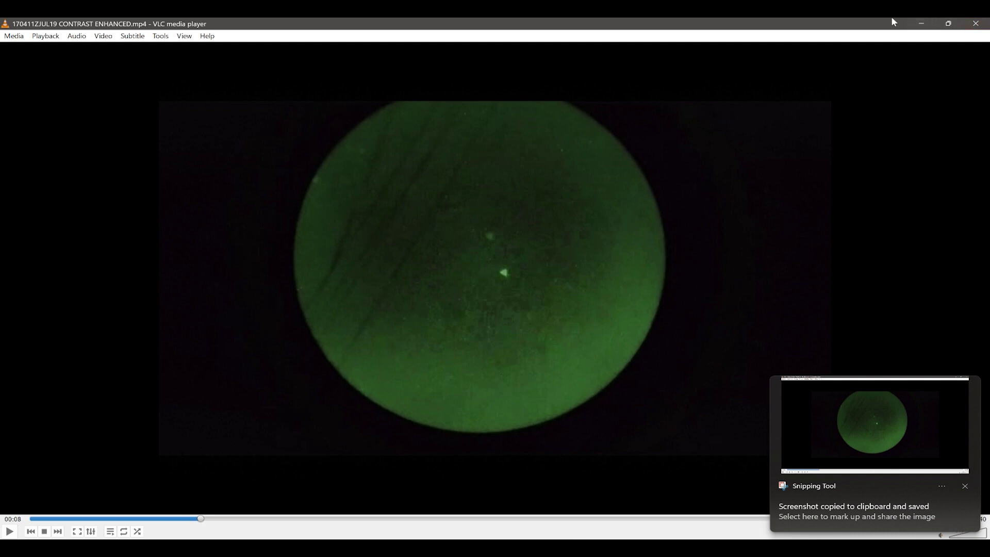
{"action": "left_click", "coordinate": [918, 25]}
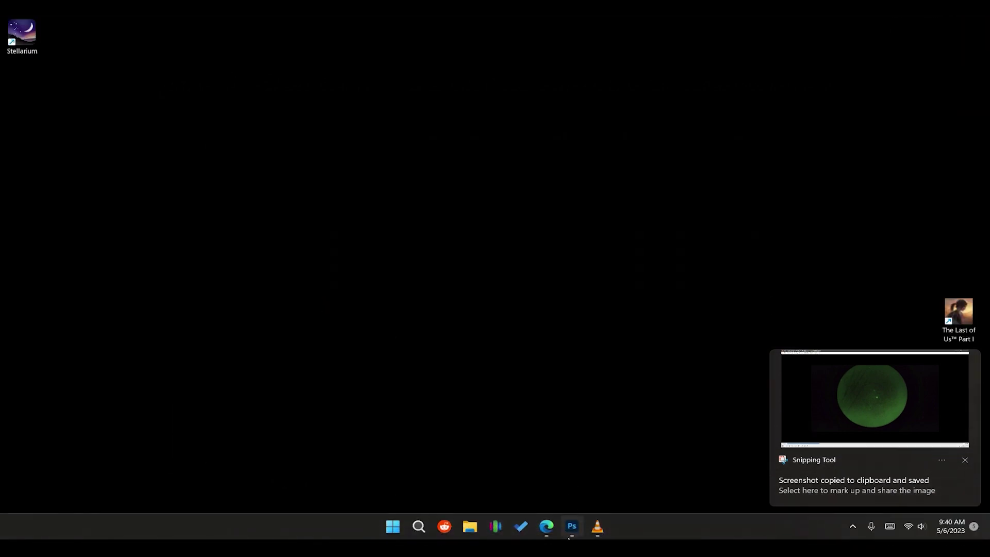
Create a clipboard-sized 3839×2160 Photoshop document and paste the video screenshot into it.
{"action": "left_click", "coordinate": [572, 528]}
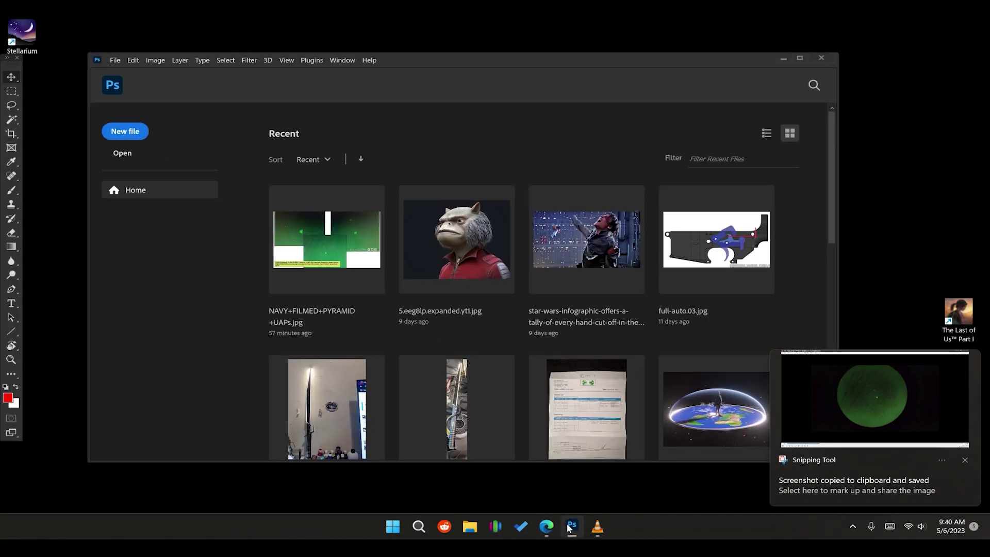
{"action": "left_click", "coordinate": [115, 61]}
{"action": "left_click", "coordinate": [123, 68]}
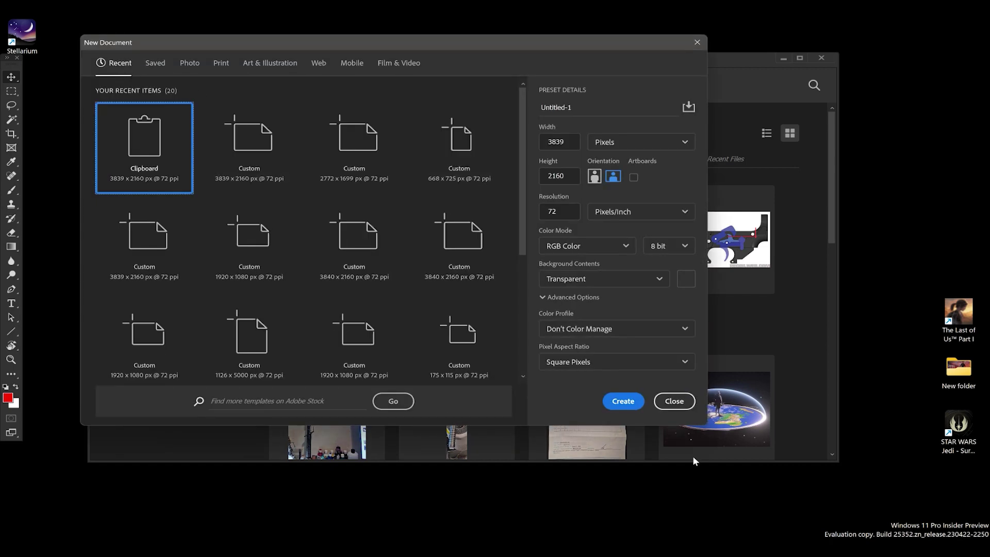
{"action": "left_click", "coordinate": [630, 405]}
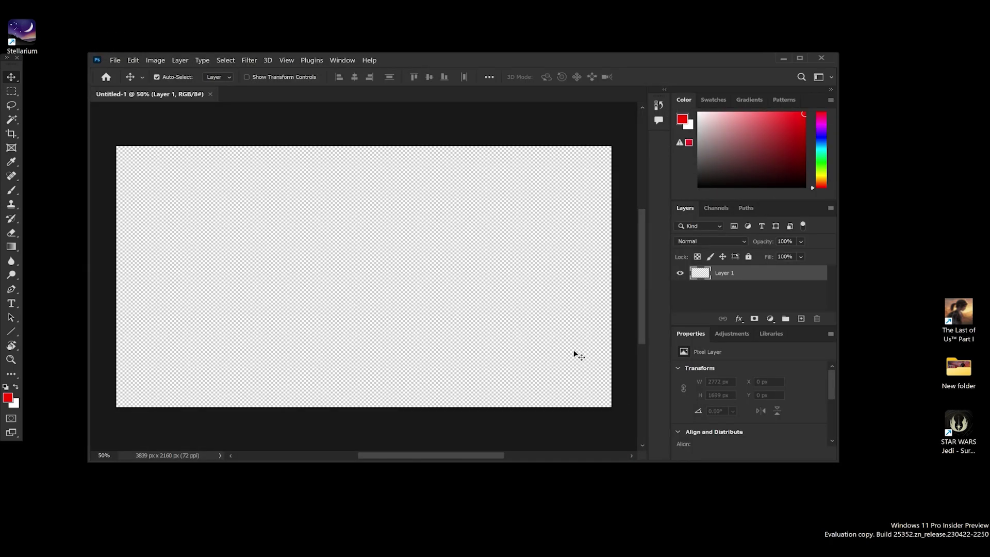
{"action": "key", "text": "ctrl+v"}
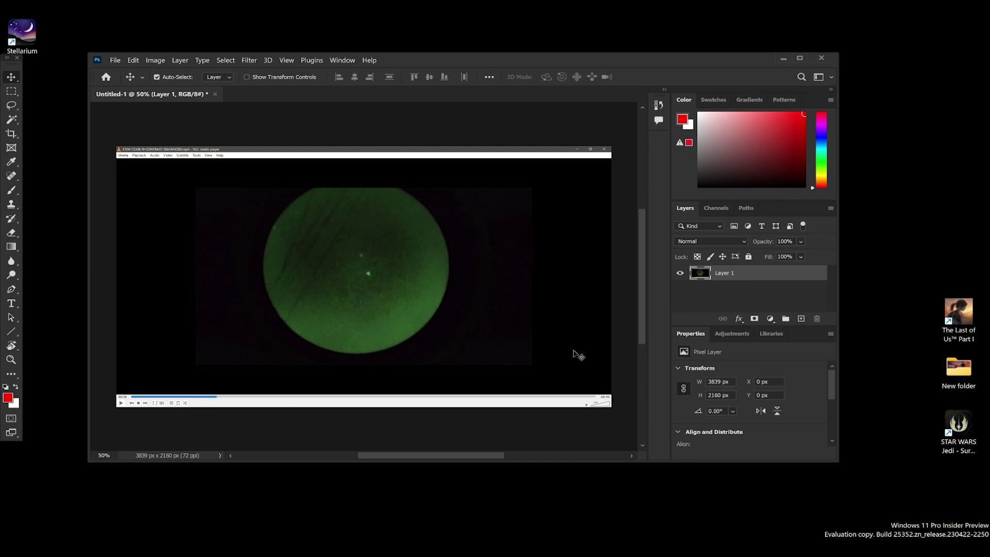
Set Brightness/Contrast on the pasted frame to Brightness 67 and Contrast 91.
{"action": "left_click", "coordinate": [156, 61]}
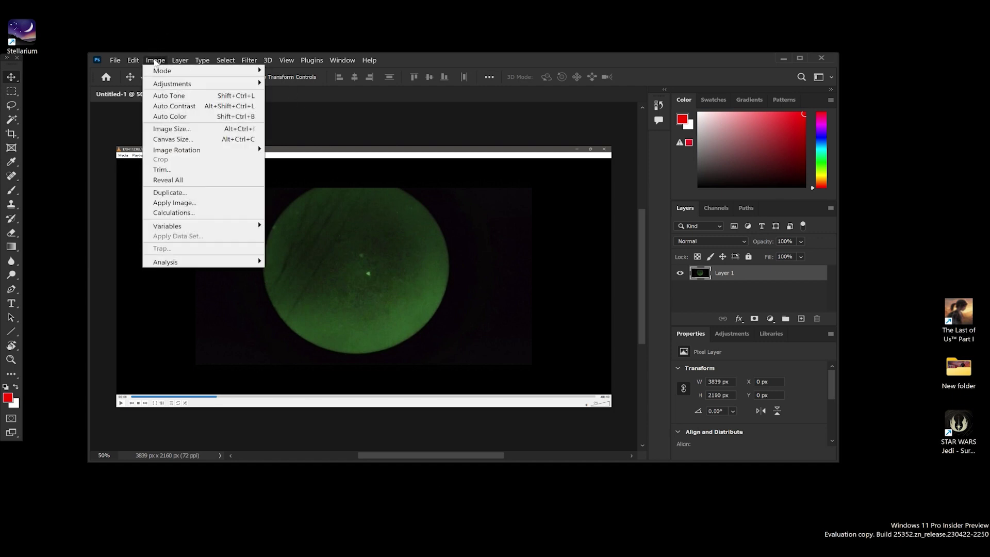
{"action": "mouse_move", "coordinate": [217, 89]}
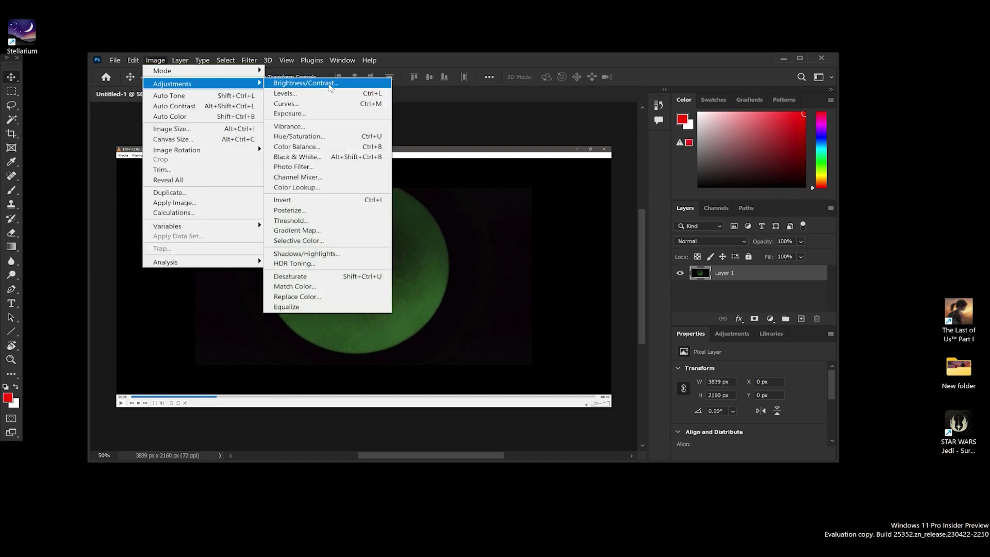
{"action": "left_click", "coordinate": [329, 83]}
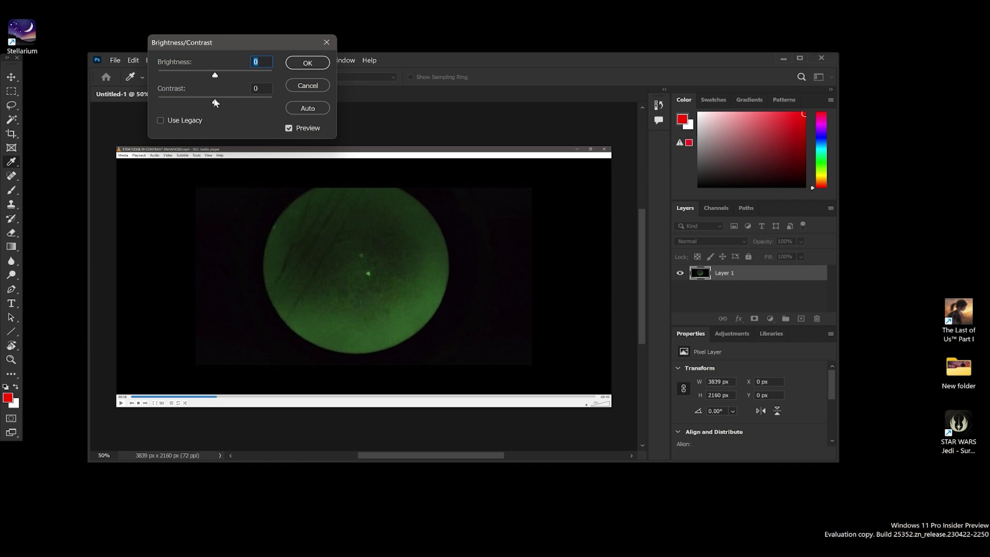
{"action": "left_click_drag", "start_coordinate": [215, 103], "coordinate": [267, 112]}
{"action": "left_click_drag", "start_coordinate": [218, 77], "coordinate": [241, 80]}
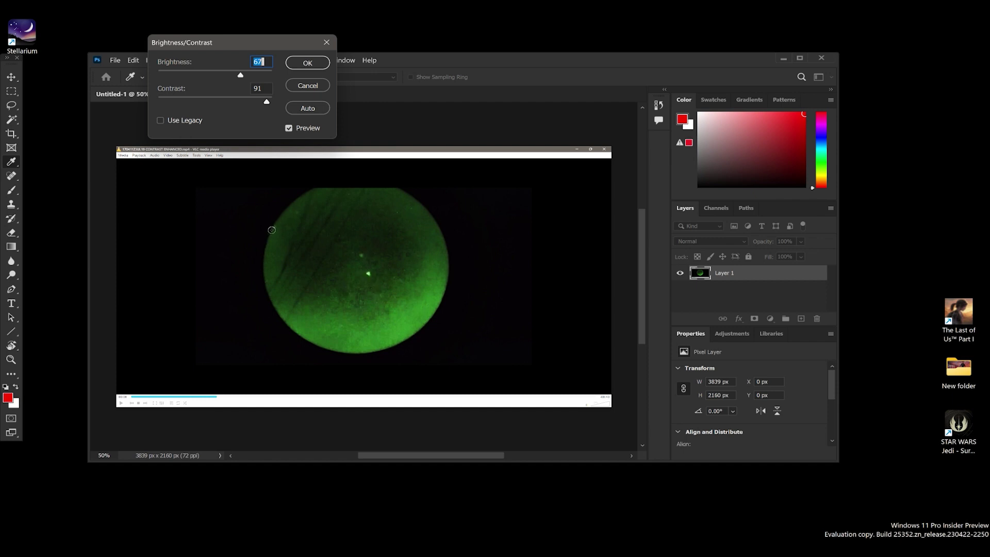
Apply the brightness/contrast change, launch Stellarium, and bring up its Date/time window.
{"action": "left_click", "coordinate": [305, 62]}
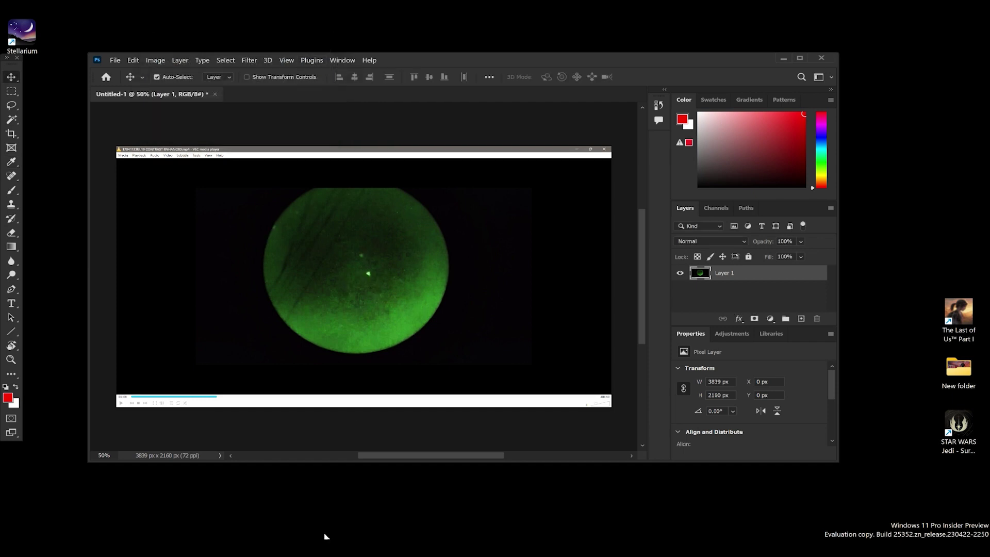
{"action": "double_click", "coordinate": [24, 31]}
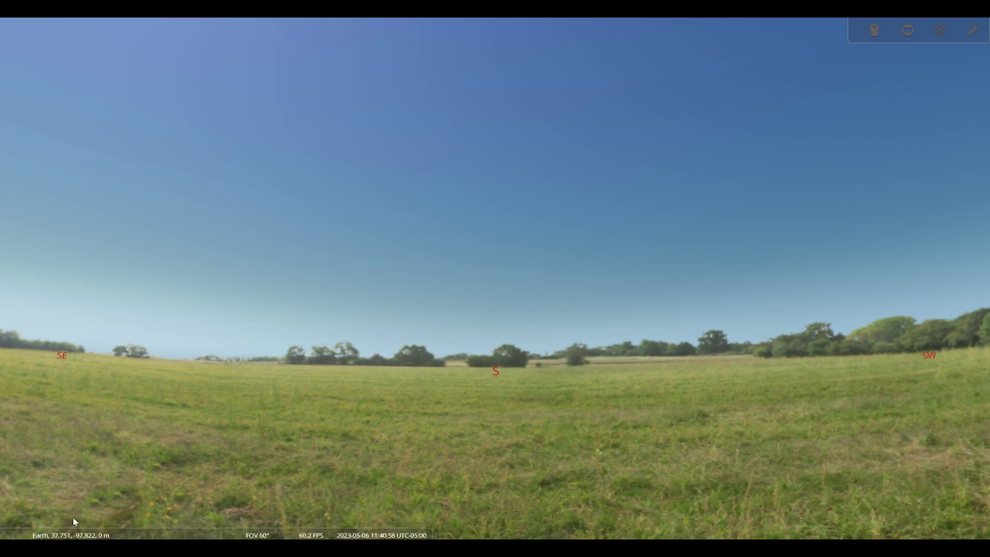
{"action": "mouse_move", "coordinate": [1, 201]}
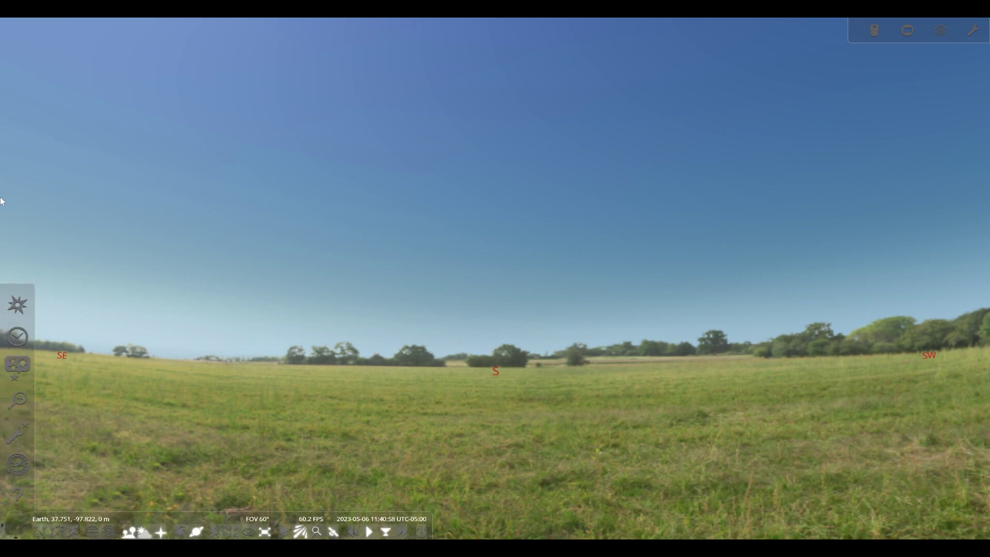
{"action": "left_click", "coordinate": [26, 338]}
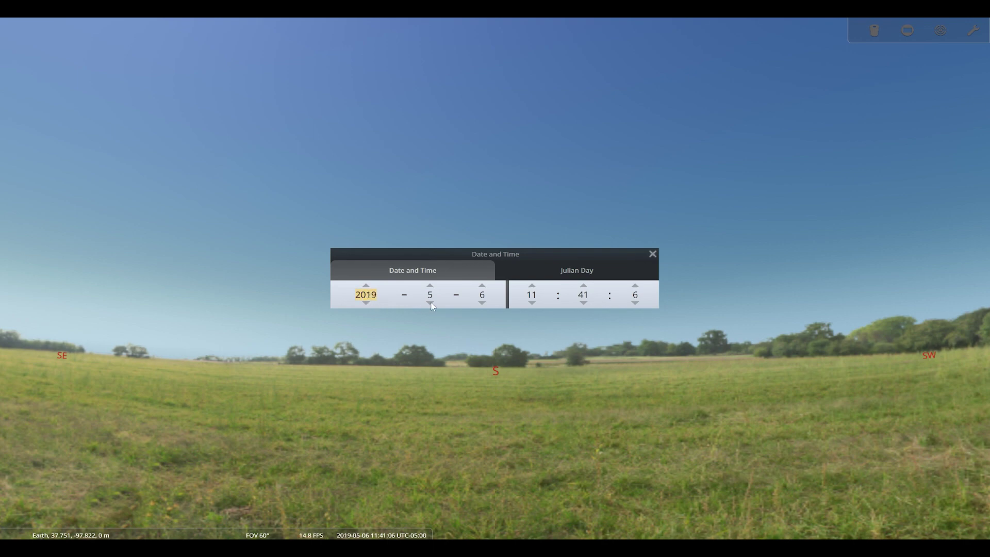
Set Stellarium's date and time to 2019-07-17 at 04:11.
{"action": "left_click", "coordinate": [430, 286]}
{"action": "left_click", "coordinate": [430, 286]}
{"action": "left_click", "coordinate": [482, 286]}
{"action": "left_click", "coordinate": [483, 286]}
{"action": "left_click", "coordinate": [531, 303]}
{"action": "left_click", "coordinate": [532, 302]}
{"action": "left_click", "coordinate": [532, 302]}
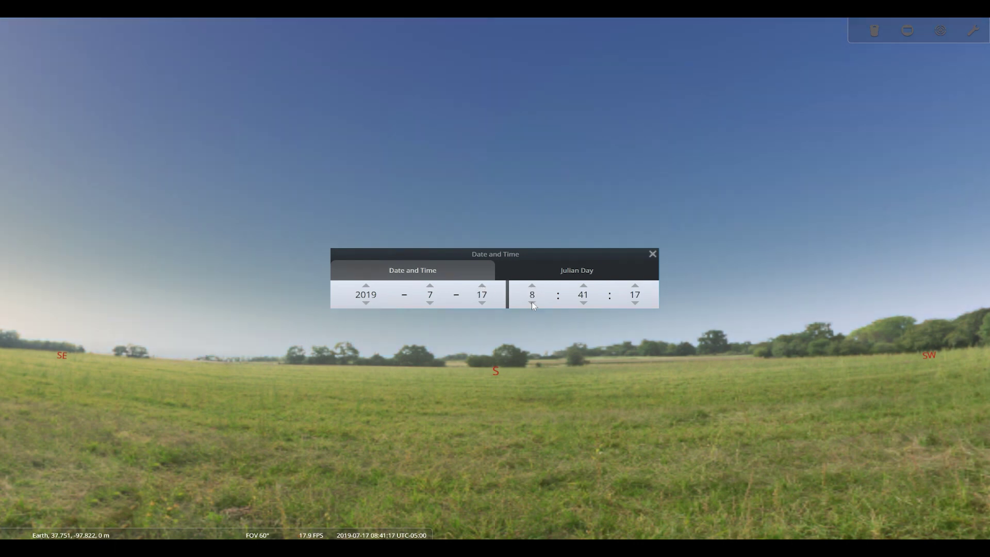
{"action": "left_click", "coordinate": [531, 303]}
{"action": "left_click", "coordinate": [532, 302]}
{"action": "left_click", "coordinate": [531, 302]}
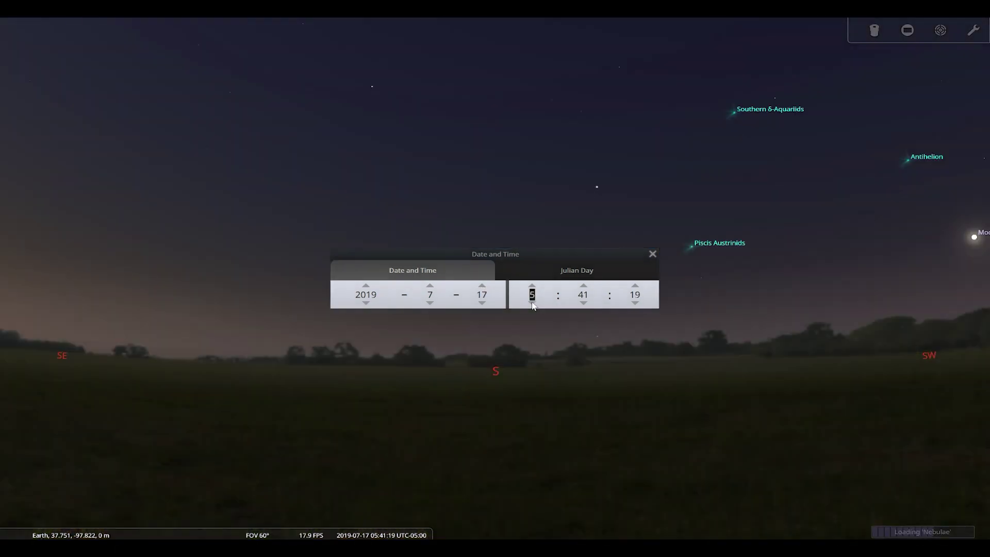
{"action": "left_click", "coordinate": [532, 303]}
{"action": "left_click", "coordinate": [581, 294]}
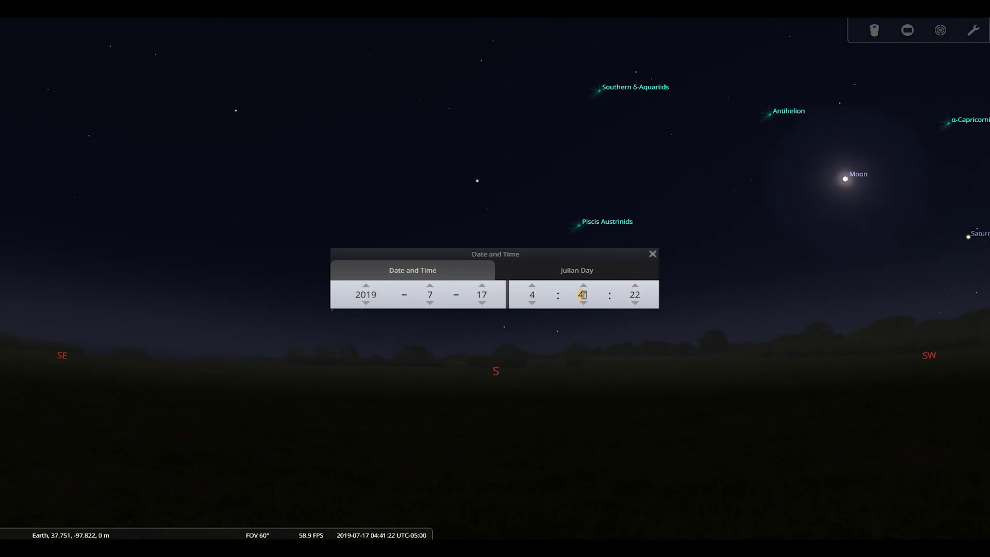
{"action": "type", "text": "1"}
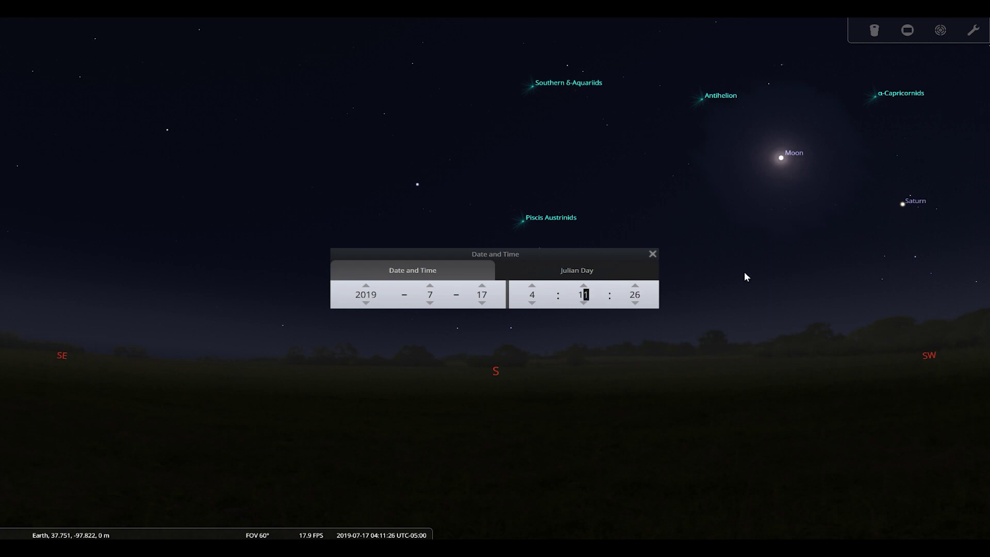
Close the date window, search for Tarazed to center the sky on it, and zoom in.
{"action": "left_click", "coordinate": [652, 255]}
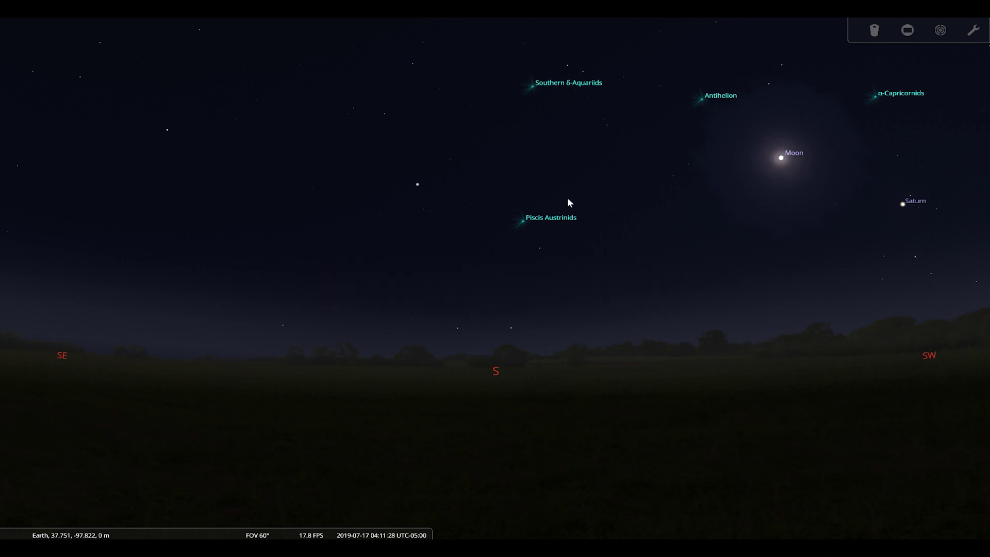
{"action": "left_click_drag", "start_coordinate": [199, 143], "coordinate": [393, 124]}
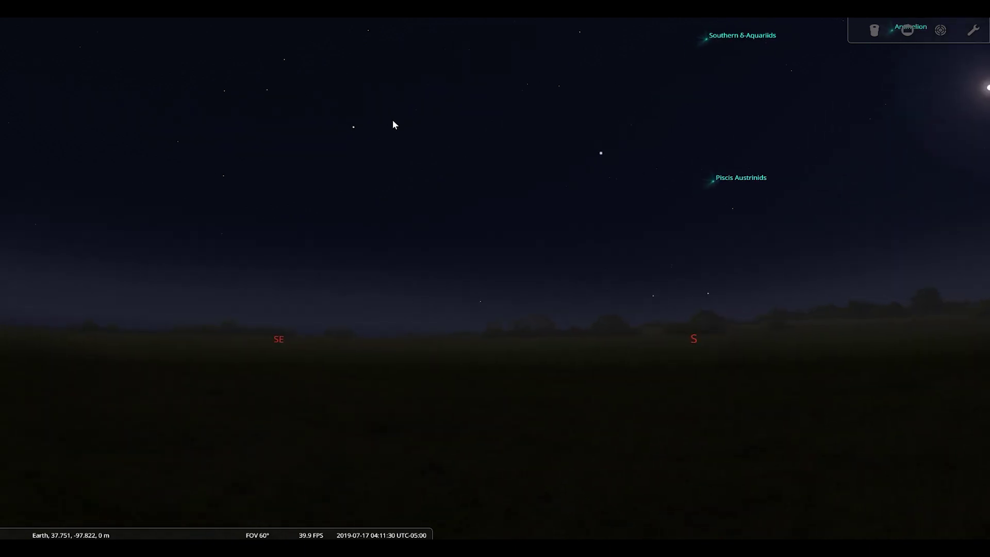
{"action": "left_click", "coordinate": [18, 403]}
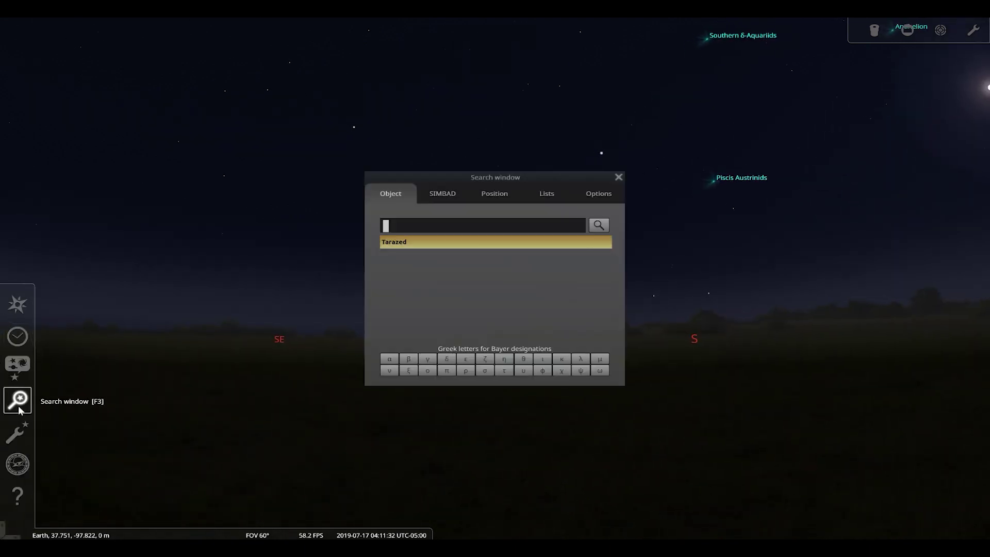
{"action": "left_click", "coordinate": [404, 243]}
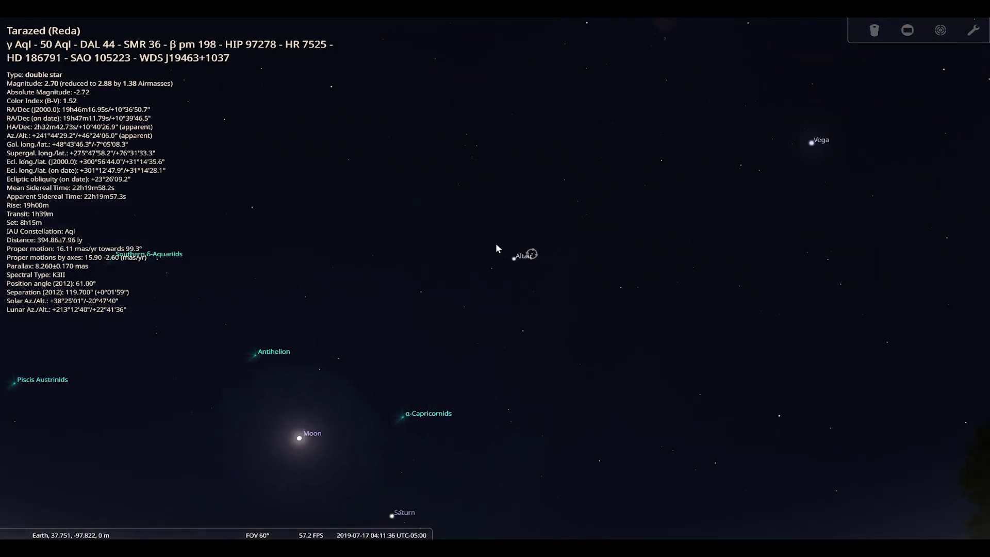
{"action": "scroll", "coordinate": [518, 298], "scroll_direction": "up", "scroll_amount": 3}
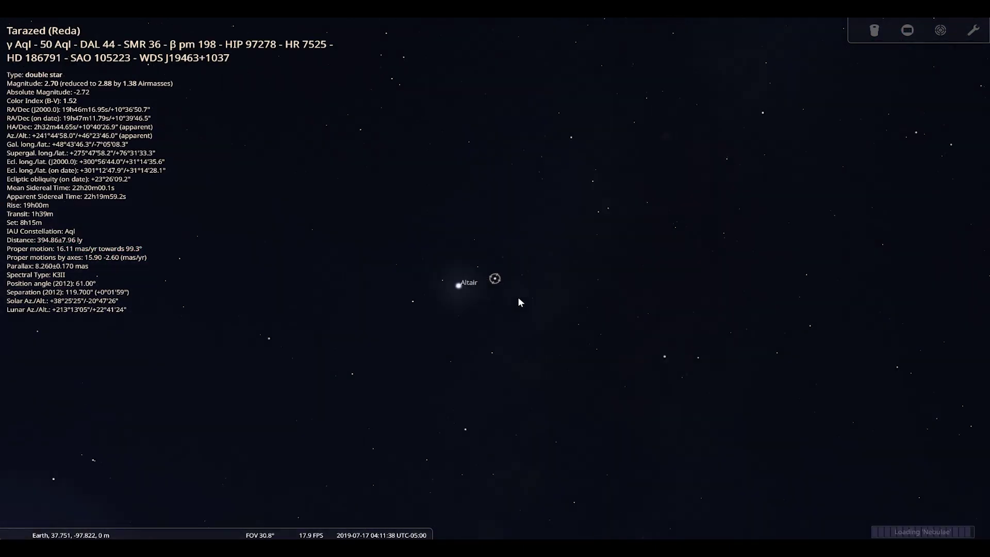
{"action": "scroll", "coordinate": [519, 301], "scroll_direction": "up", "scroll_amount": 3}
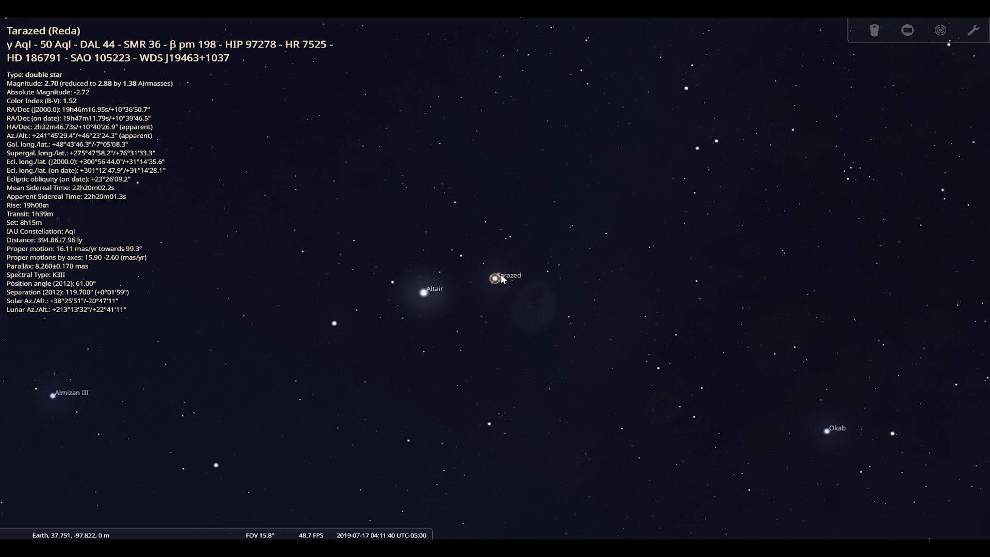
Identify Alshain, clear the star selection, and zoom out to a 22.1° field of view.
{"action": "left_click", "coordinate": [334, 323]}
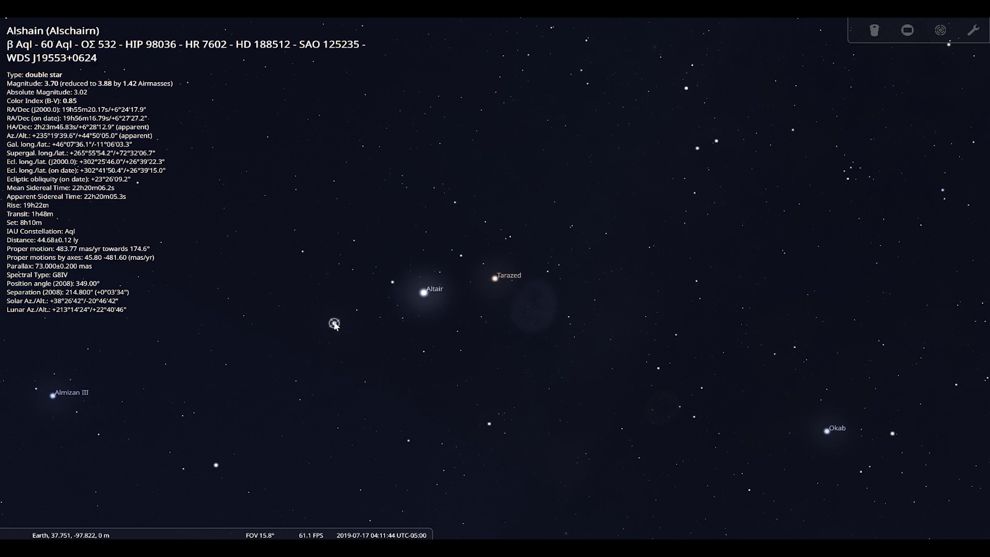
{"action": "right_click", "coordinate": [526, 357]}
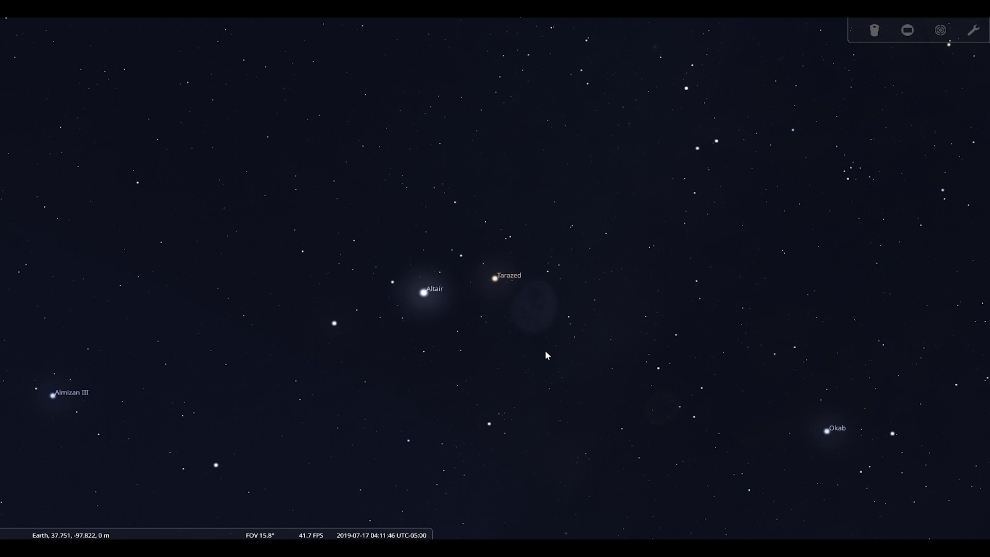
{"action": "scroll", "coordinate": [547, 355], "scroll_direction": "down", "scroll_amount": 2}
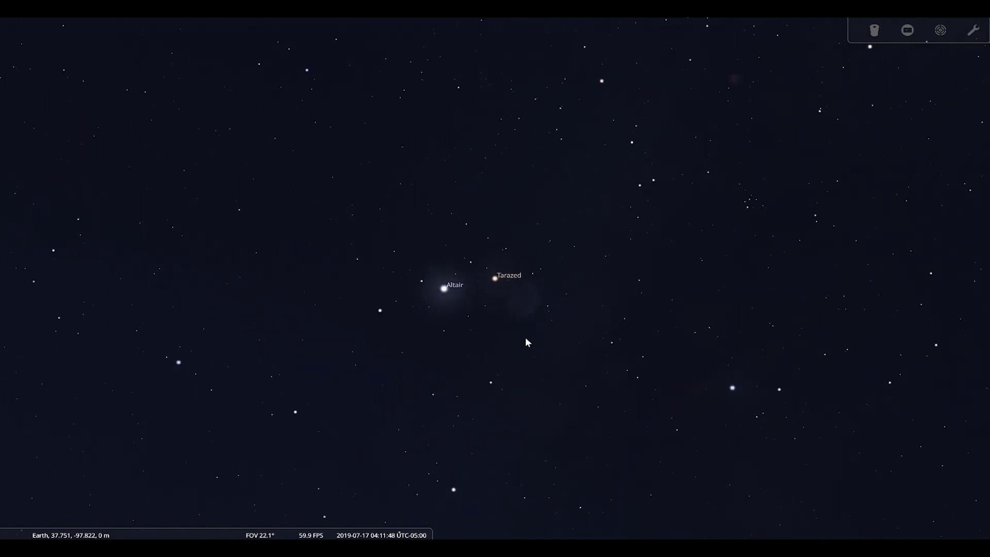
{"action": "scroll", "coordinate": [484, 323], "scroll_direction": "down", "scroll_amount": 2}
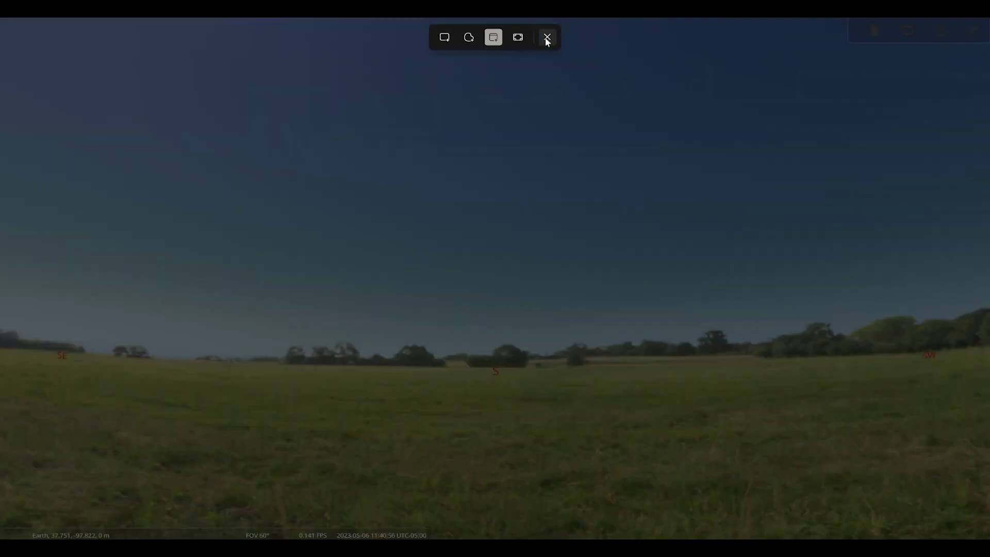
Finish the star-field screen snip and quit Stellarium.
{"action": "left_click", "coordinate": [545, 37]}
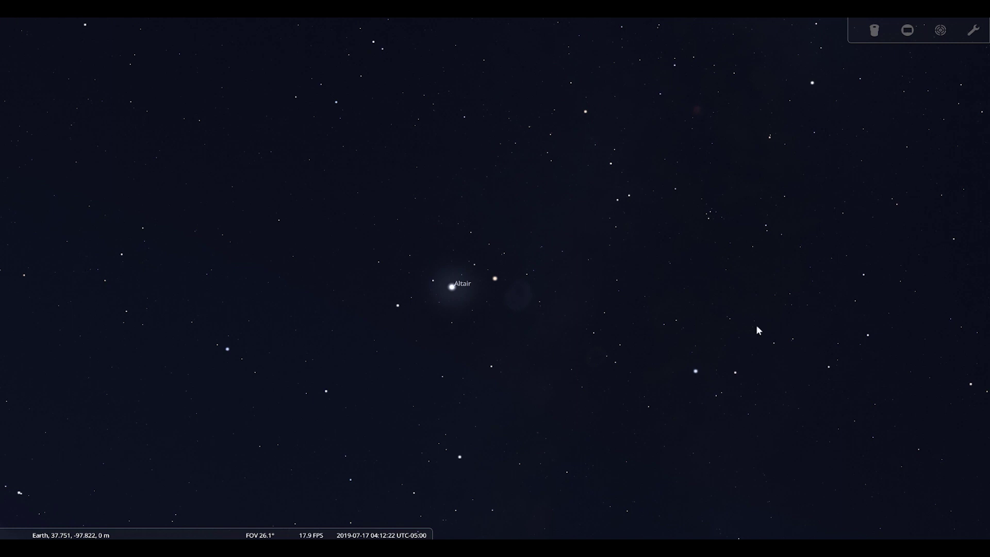
{"action": "left_click", "coordinate": [422, 531]}
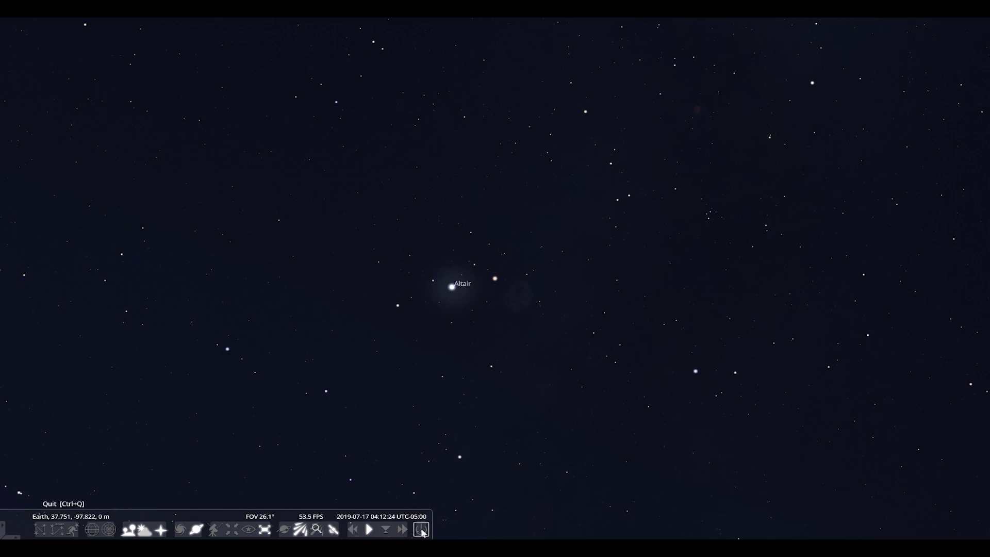
Create a 3839×2160 clipboard-sized document, Untitled-2, and paste in the star-field screenshot.
{"action": "left_click", "coordinate": [116, 59]}
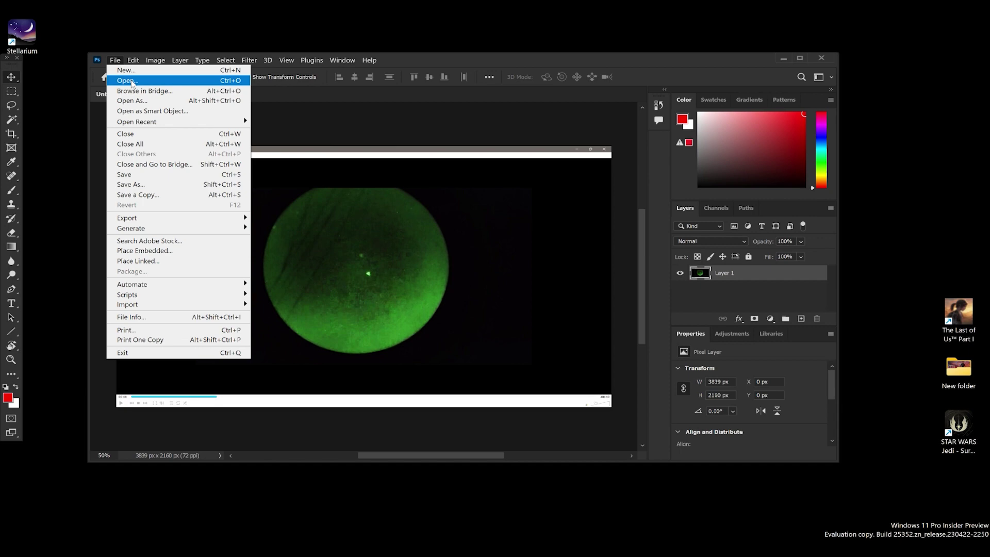
{"action": "left_click", "coordinate": [131, 72]}
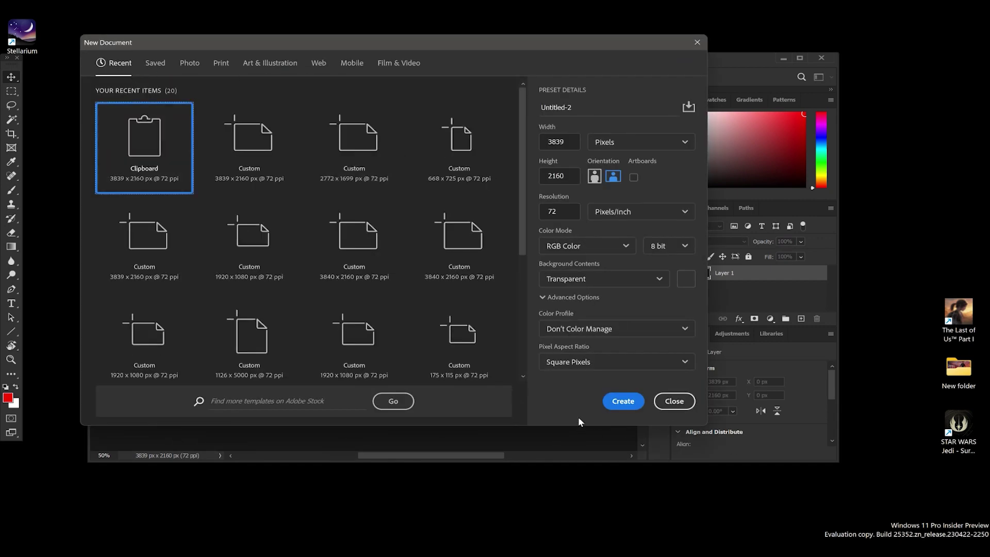
{"action": "left_click", "coordinate": [623, 401]}
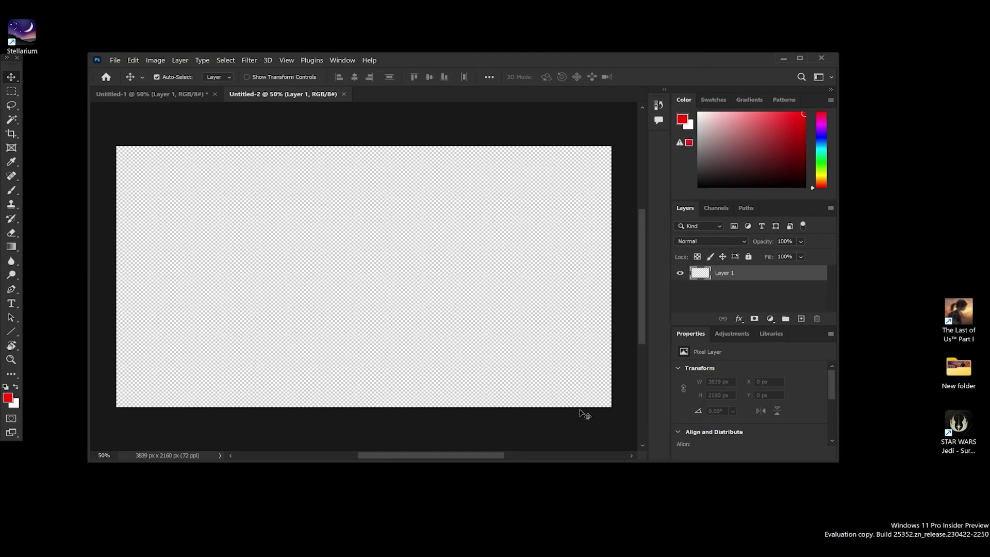
{"action": "key", "text": "ctrl+v"}
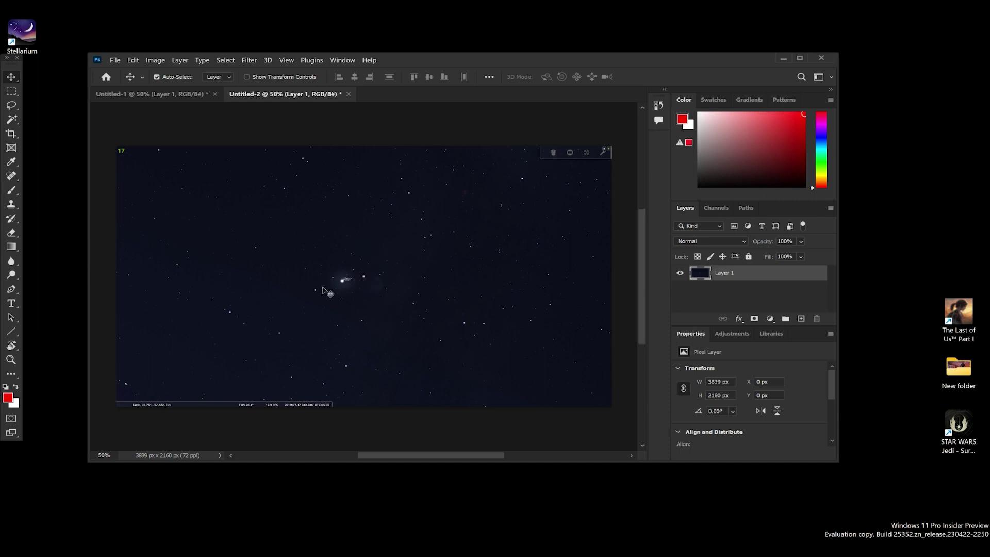
Copy the green frame from Untitled-1 and paste it into Untitled-2 as Layer 2.
{"action": "left_click", "coordinate": [149, 93]}
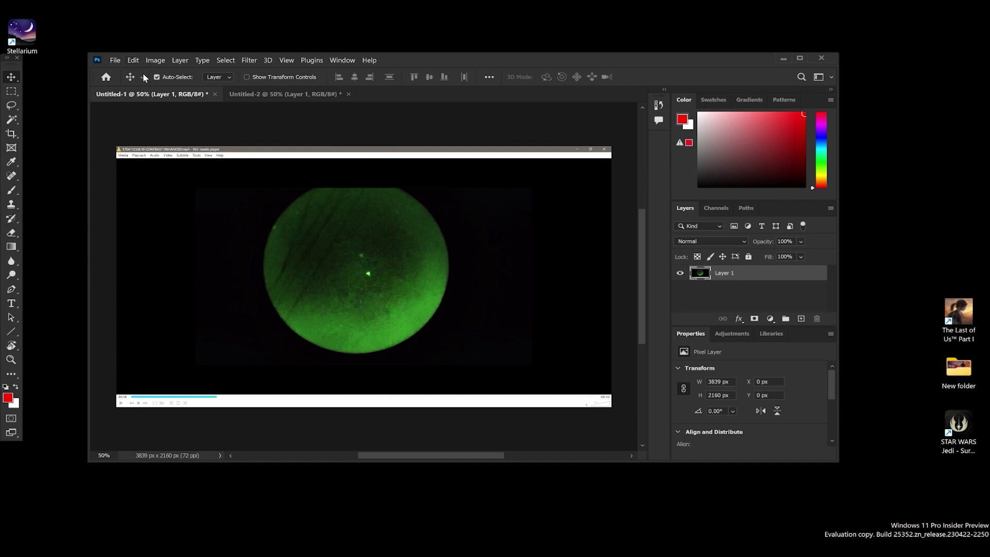
{"action": "left_click", "coordinate": [133, 61]}
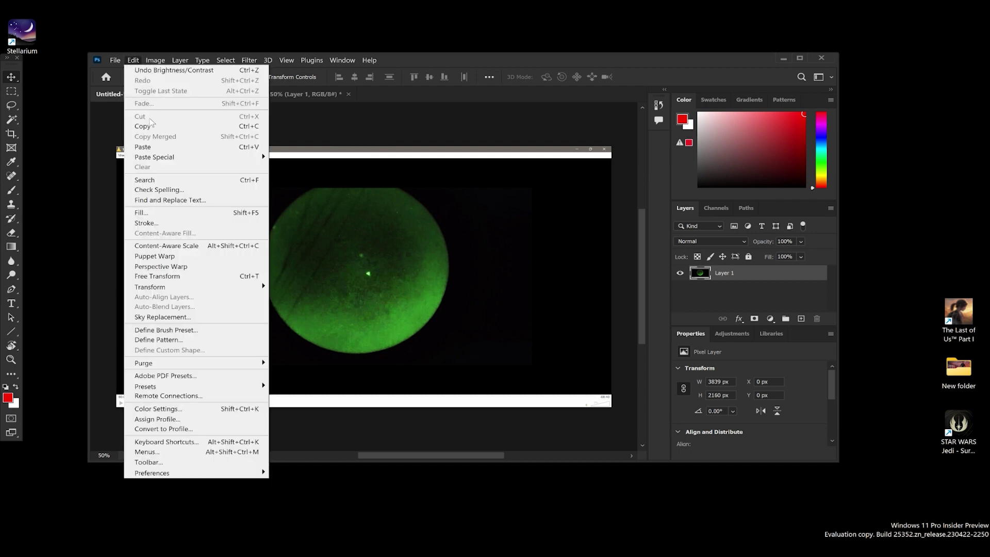
{"action": "left_click", "coordinate": [142, 126]}
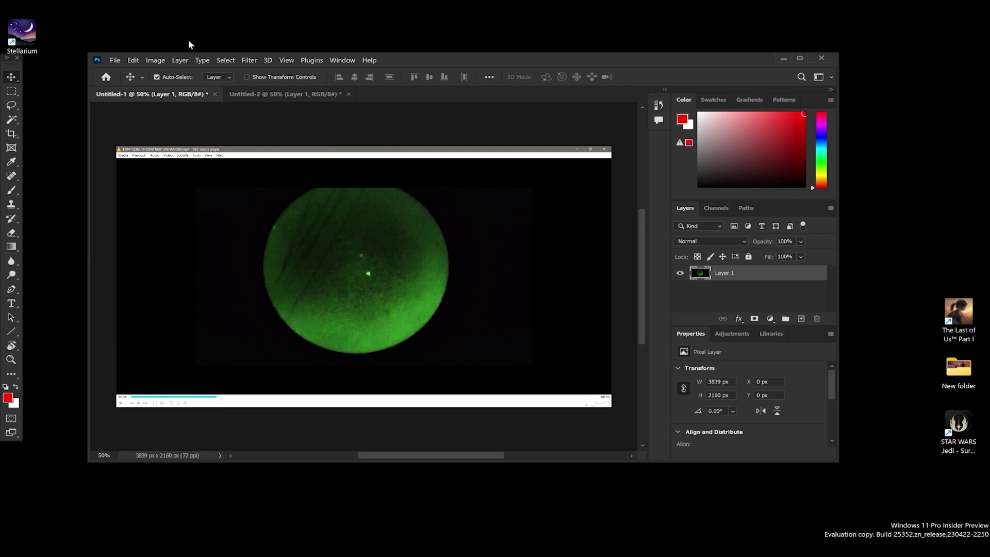
{"action": "left_click", "coordinate": [262, 93]}
{"action": "left_click", "coordinate": [133, 60]}
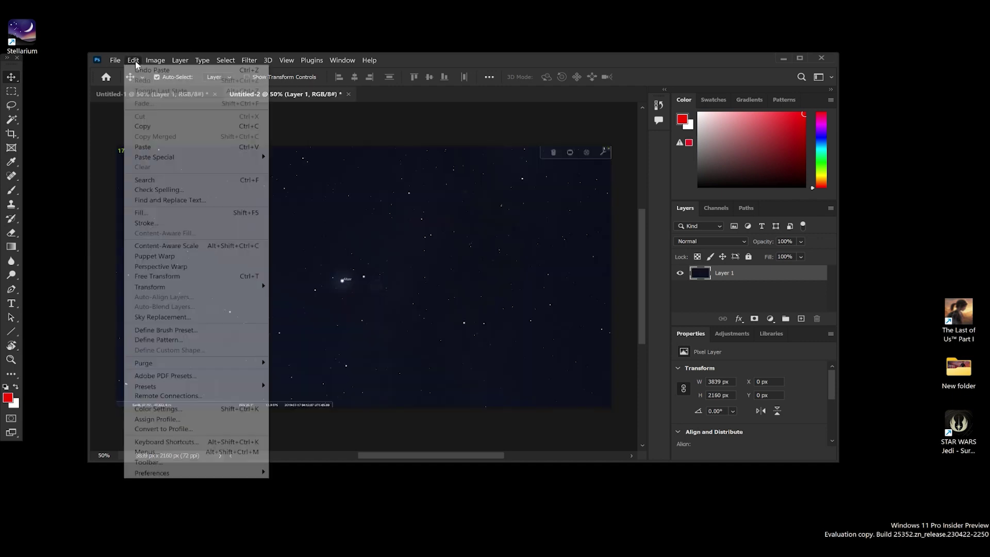
{"action": "left_click", "coordinate": [144, 147]}
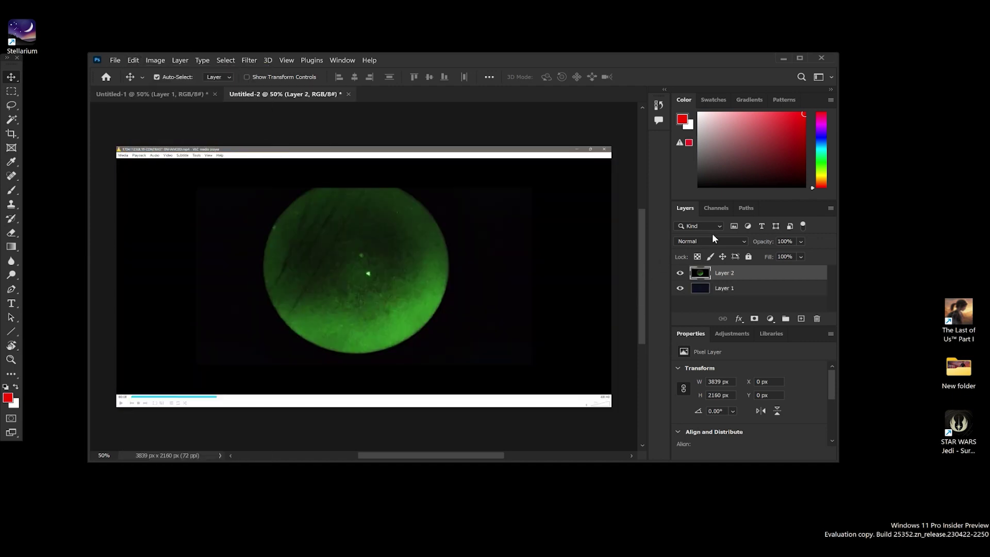
{"action": "left_click", "coordinate": [801, 241]}
Lower the green night-vision layer's opacity to 72%.
{"action": "mouse_move", "coordinate": [824, 253]}
{"action": "left_mouse_down"}
{"action": "mouse_move", "coordinate": [791, 256]}
{"action": "mouse_move", "coordinate": [814, 256]}
{"action": "left_mouse_up"}
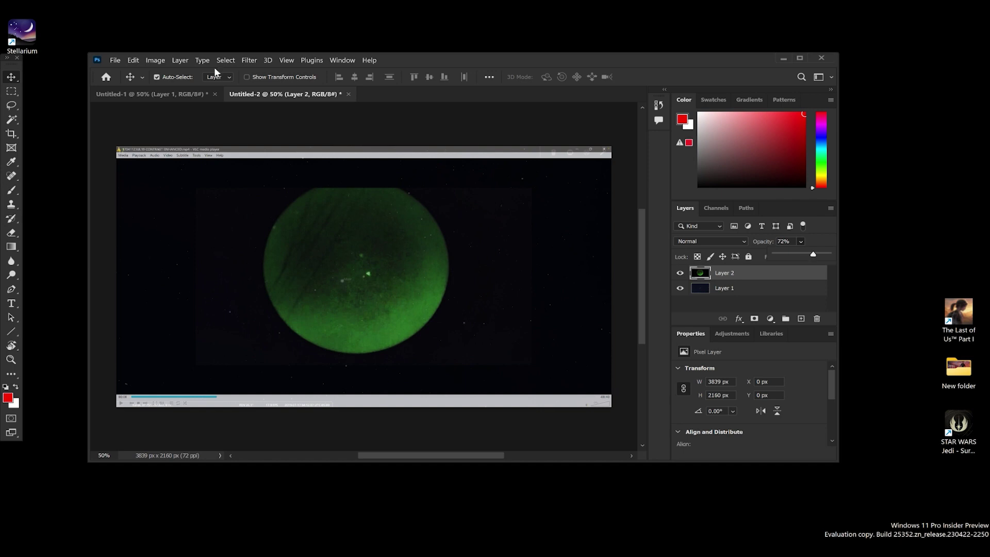
{"action": "left_click", "coordinate": [115, 60]}
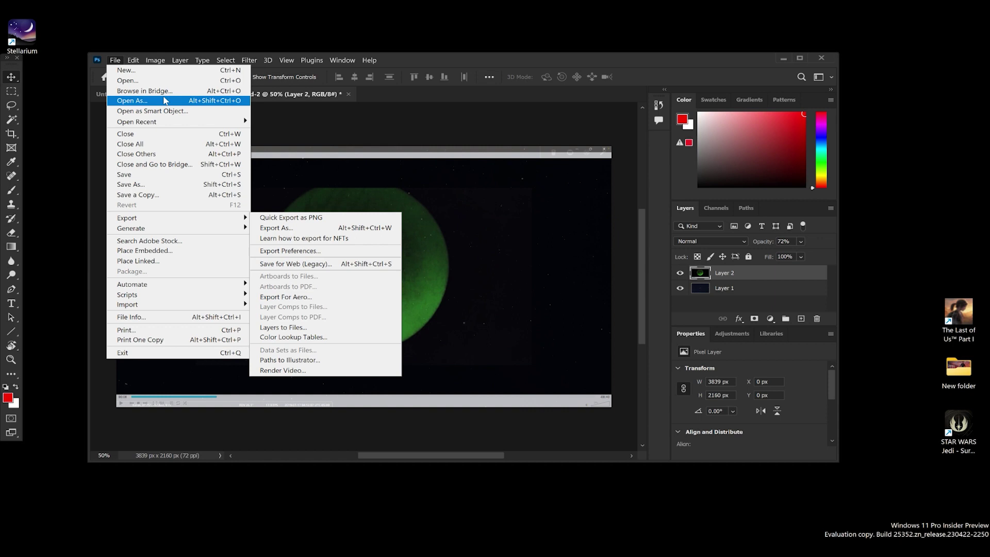
Free-transform the green layer and rotate it to about 99° over the stars.
{"action": "mouse_move", "coordinate": [138, 60]}
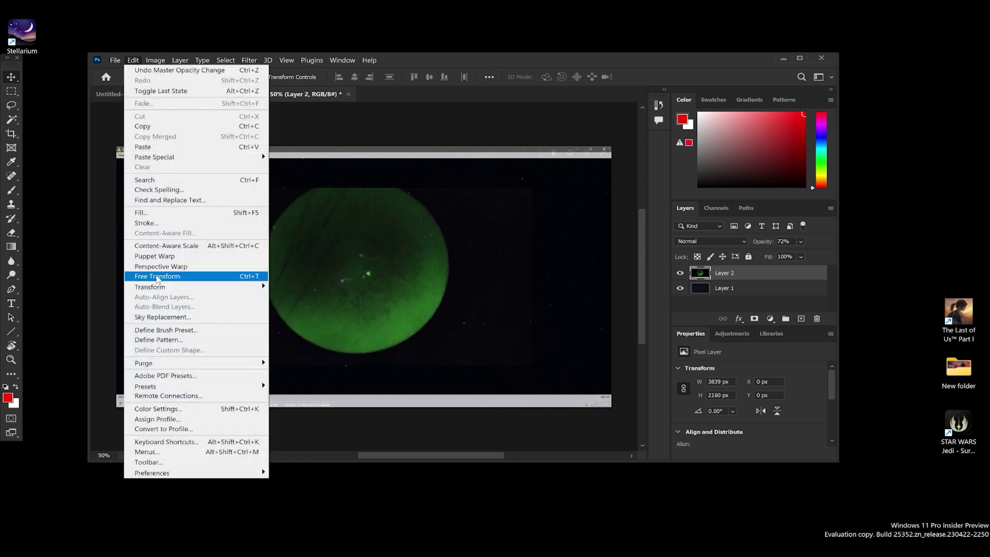
{"action": "left_click", "coordinate": [157, 276]}
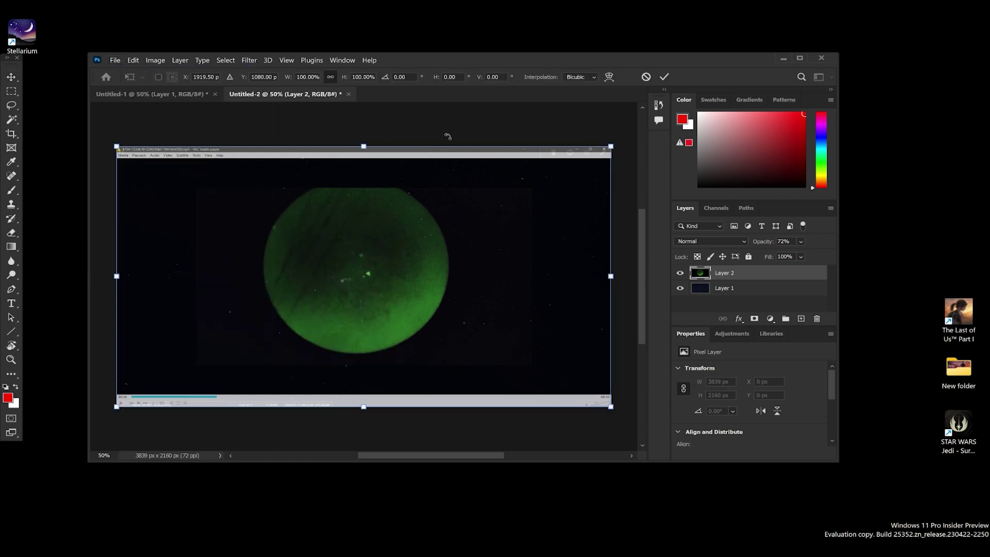
{"action": "left_click_drag", "start_coordinate": [447, 137], "coordinate": [441, 398]}
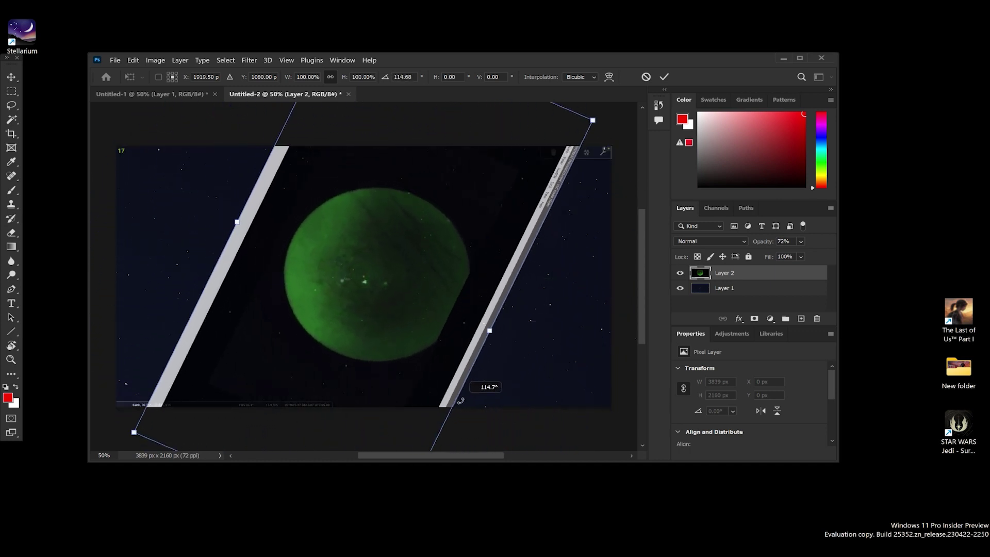
{"action": "left_click_drag", "start_coordinate": [352, 347], "coordinate": [330, 344]}
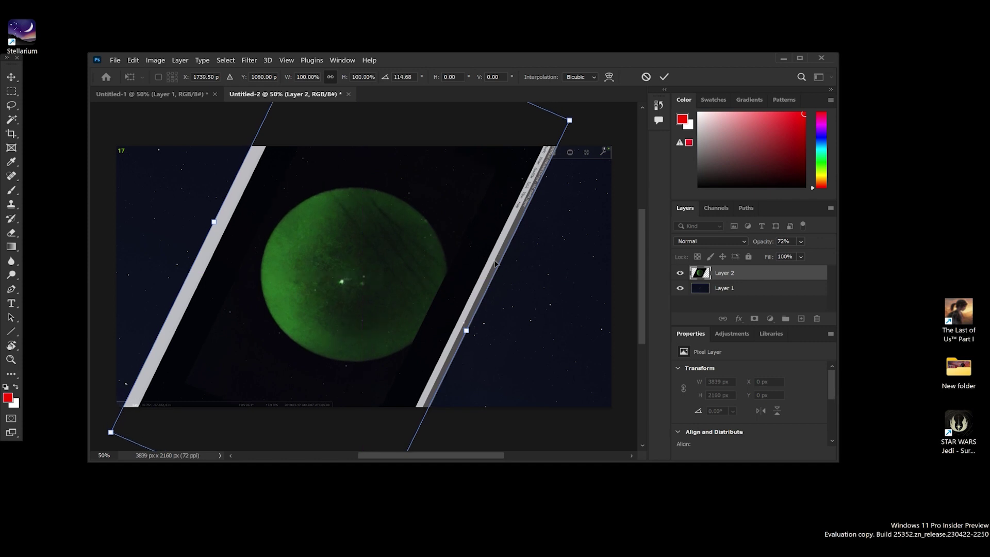
{"action": "left_click_drag", "start_coordinate": [503, 307], "coordinate": [487, 268]}
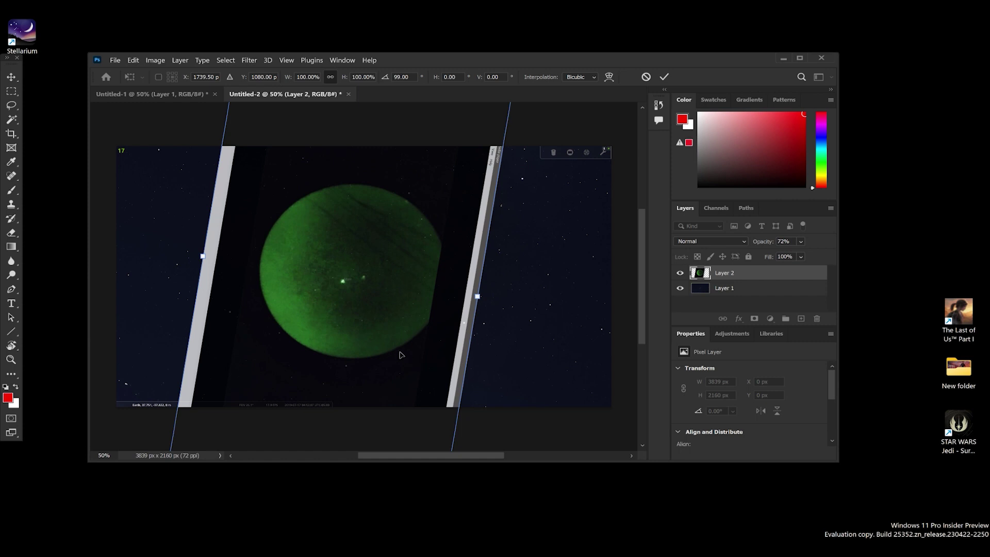
Move the rotated layer to X 1727.5 px, Y 1080 px, aligning its lights with Altair, Tarazed, and Alshain.
{"action": "left_click_drag", "start_coordinate": [401, 352], "coordinate": [403, 359]}
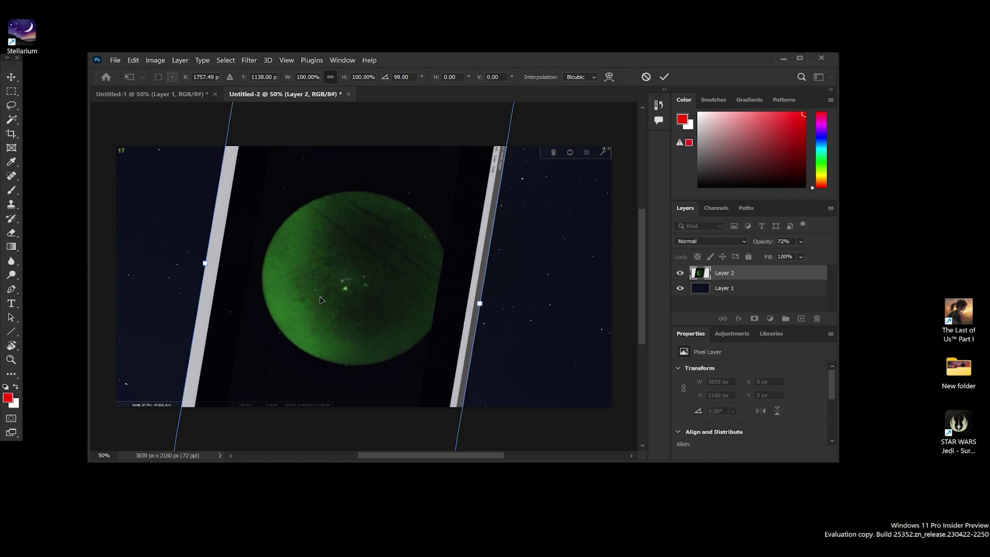
{"action": "mouse_move", "coordinate": [426, 366]}
{"action": "left_mouse_down"}
{"action": "mouse_move", "coordinate": [419, 357]}
{"action": "mouse_move", "coordinate": [426, 361]}
{"action": "left_mouse_up"}
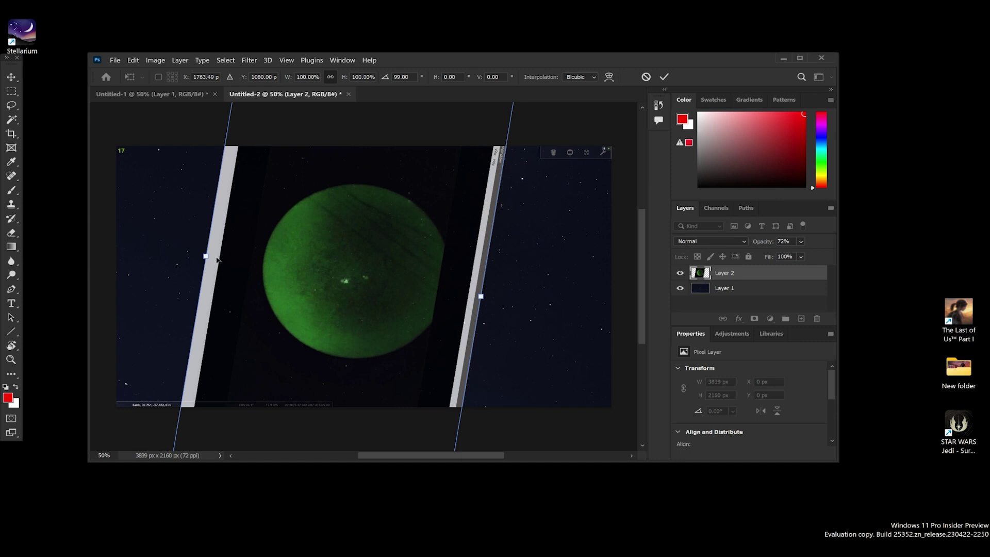
{"action": "mouse_move", "coordinate": [413, 372]}
{"action": "left_mouse_down"}
{"action": "mouse_move", "coordinate": [428, 381]}
{"action": "mouse_move", "coordinate": [406, 374]}
{"action": "left_mouse_up"}
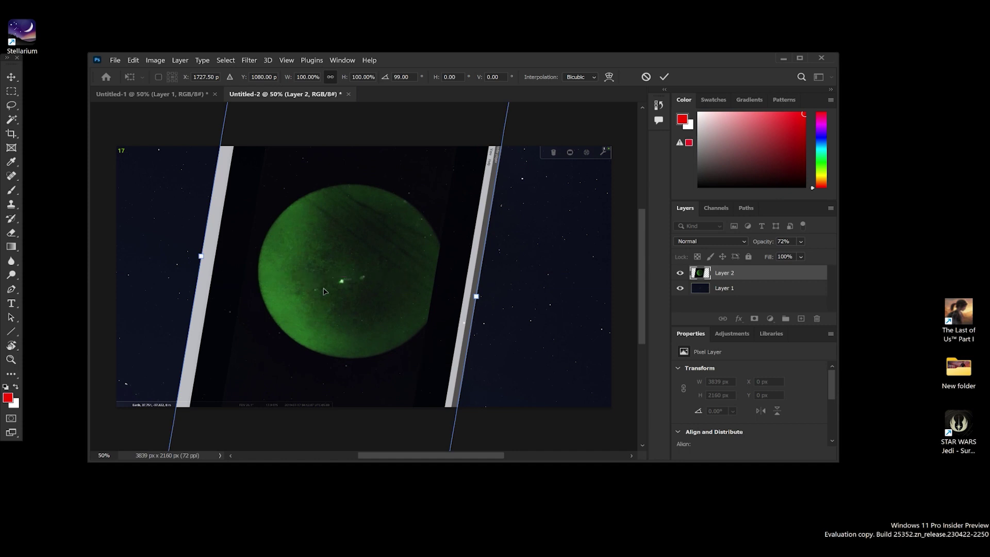